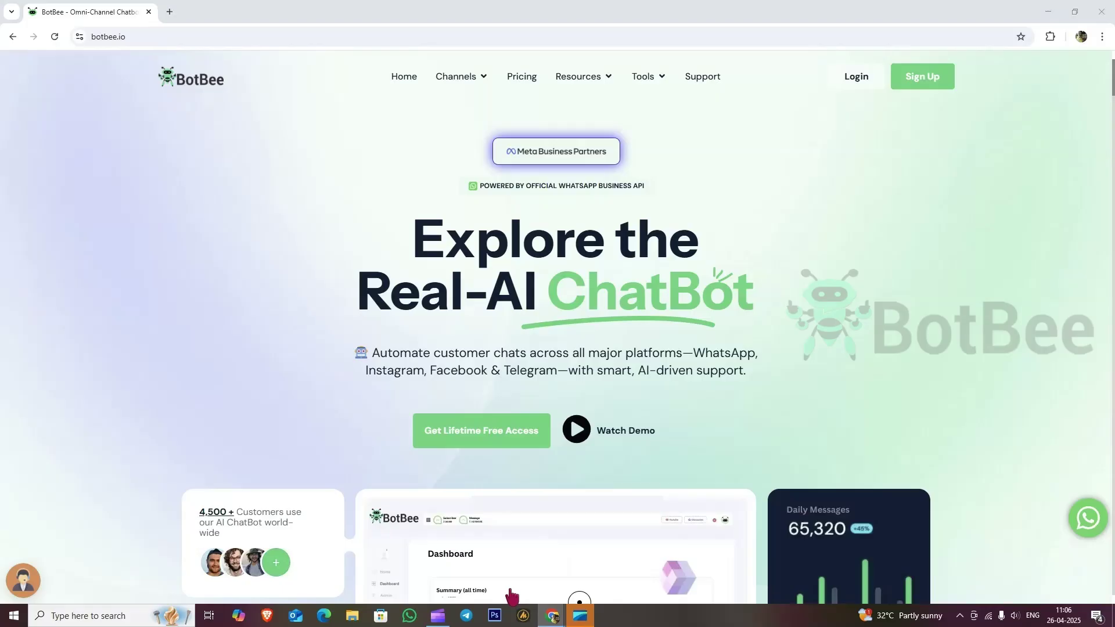
# Step: Log in to BotBee and open the WhatsApp Bot Manager's Configuration settings
pyautogui.click(511, 591)
pyautogui.click(856, 76)
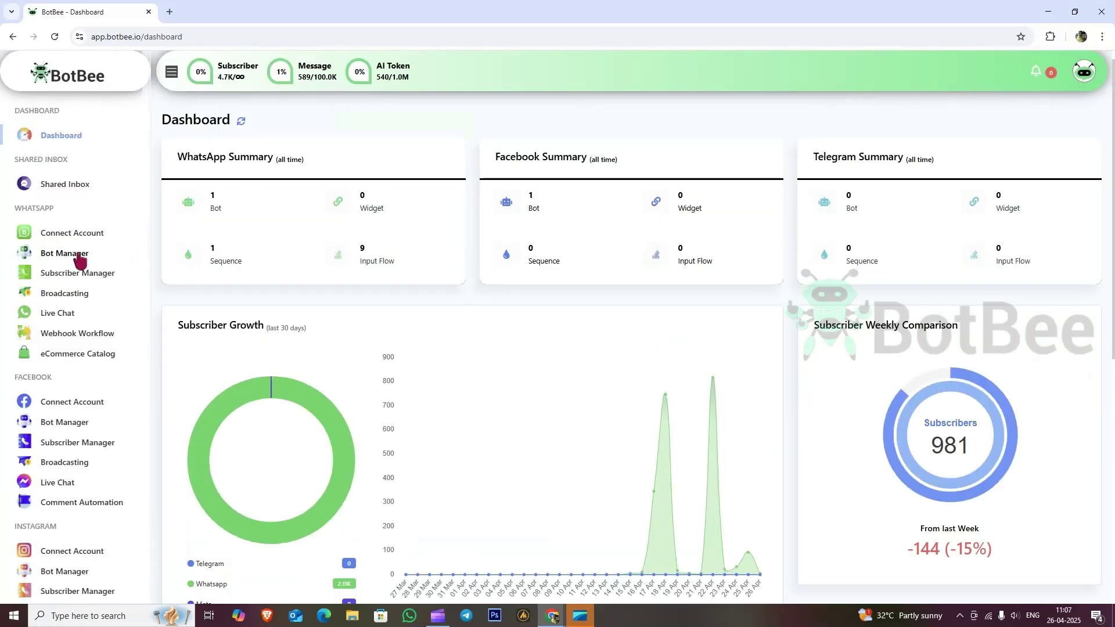
pyautogui.click(79, 254)
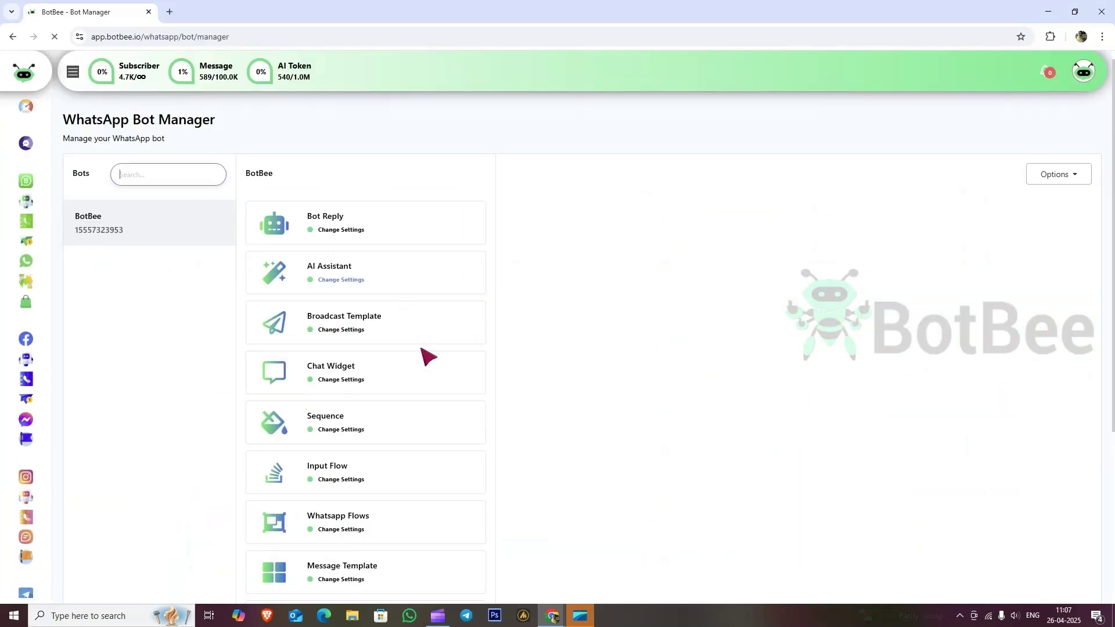
pyautogui.scroll(-8, 406, 356)
pyautogui.scroll(-2, 383, 386)
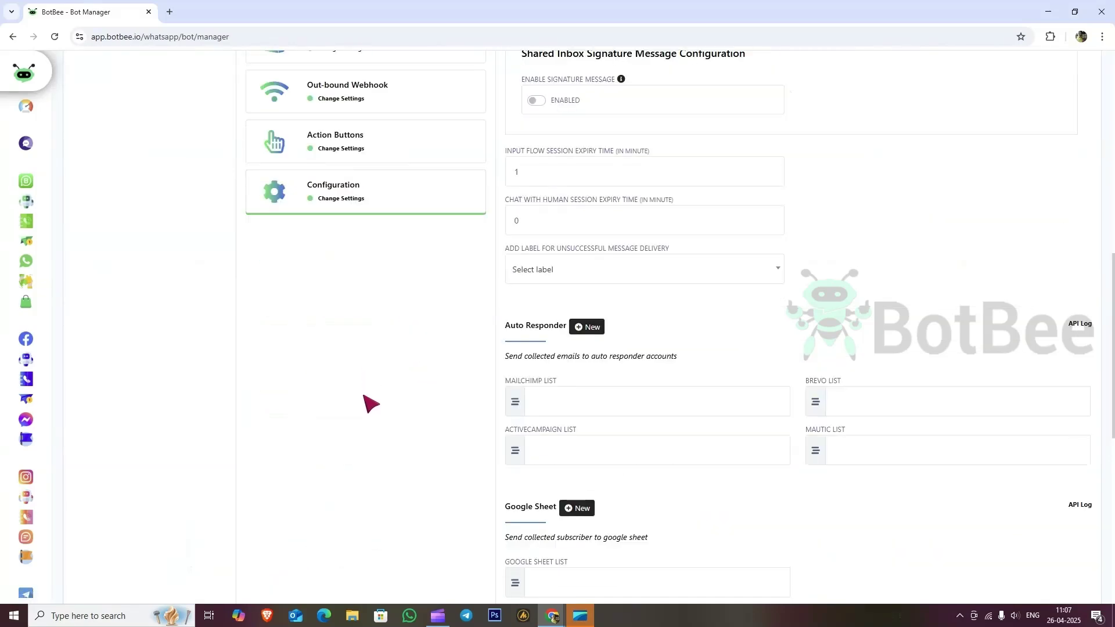
pyautogui.scroll(2, 368, 401)
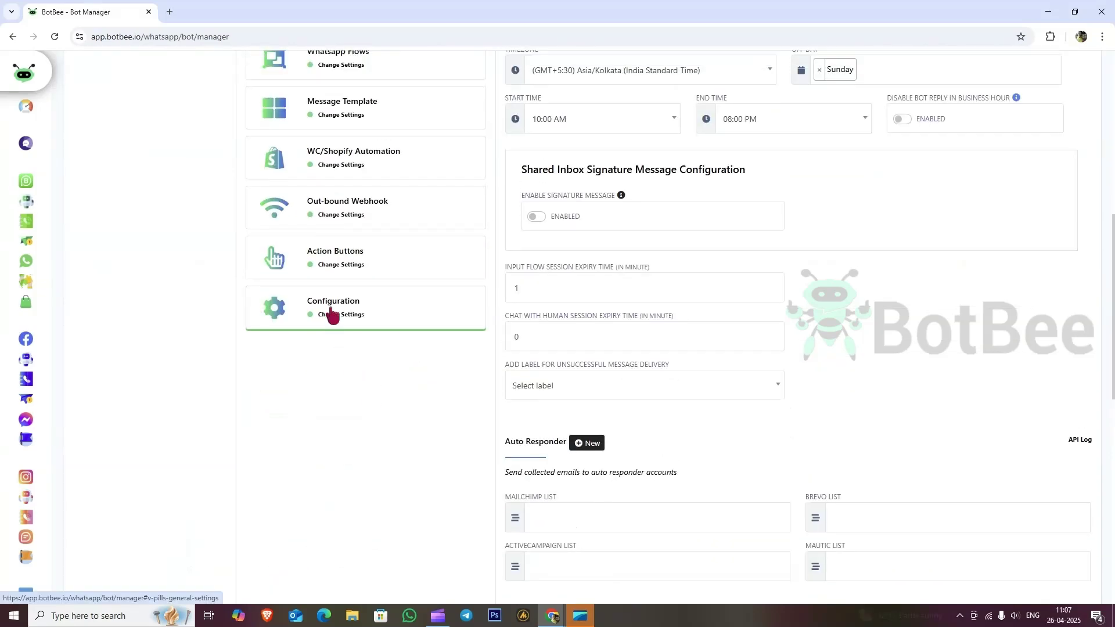
pyautogui.scroll(2, 349, 314)
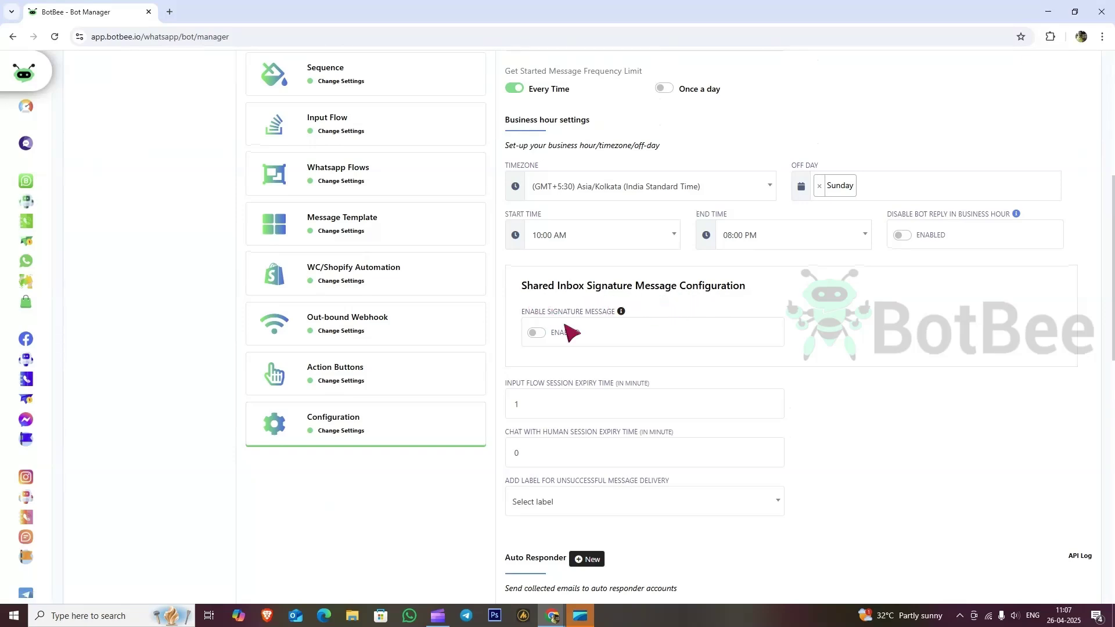
# Step: Enable the shared inbox signature message and insert #User-Name# after 'Hi!'
pyautogui.click(538, 333)
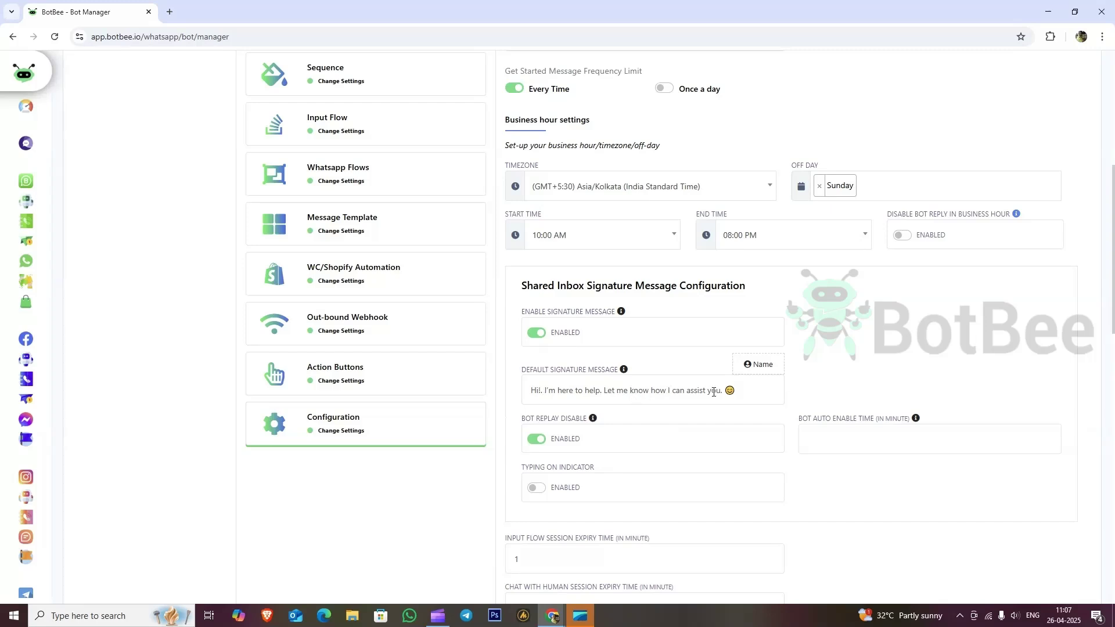
pyautogui.moveTo(751, 390); pyautogui.dragTo(527, 391)
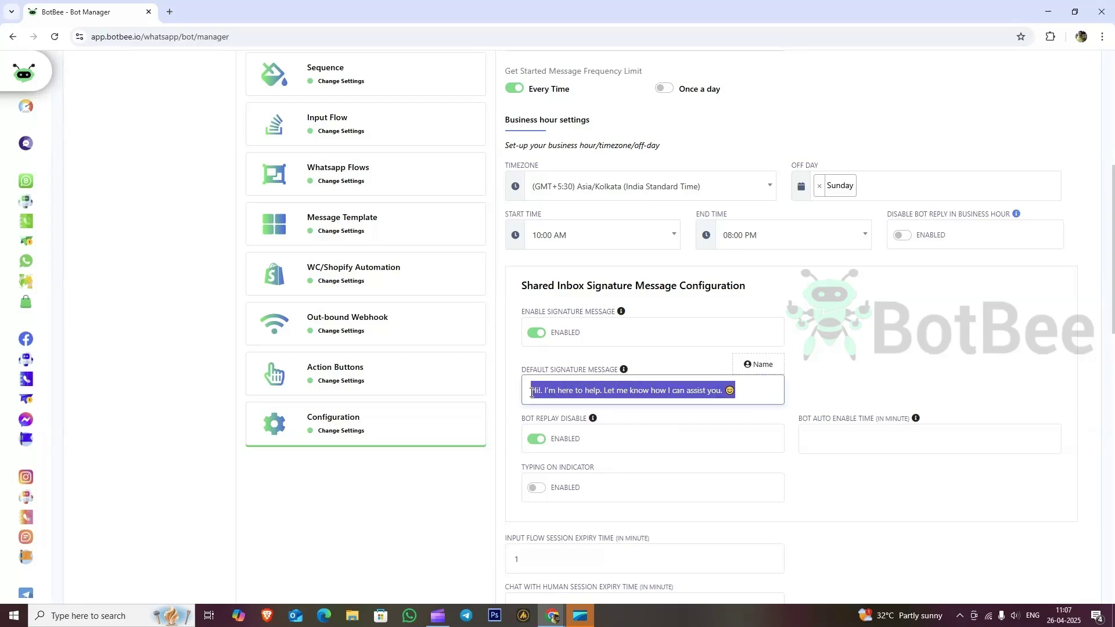
pyautogui.click(542, 391)
pyautogui.click(760, 365)
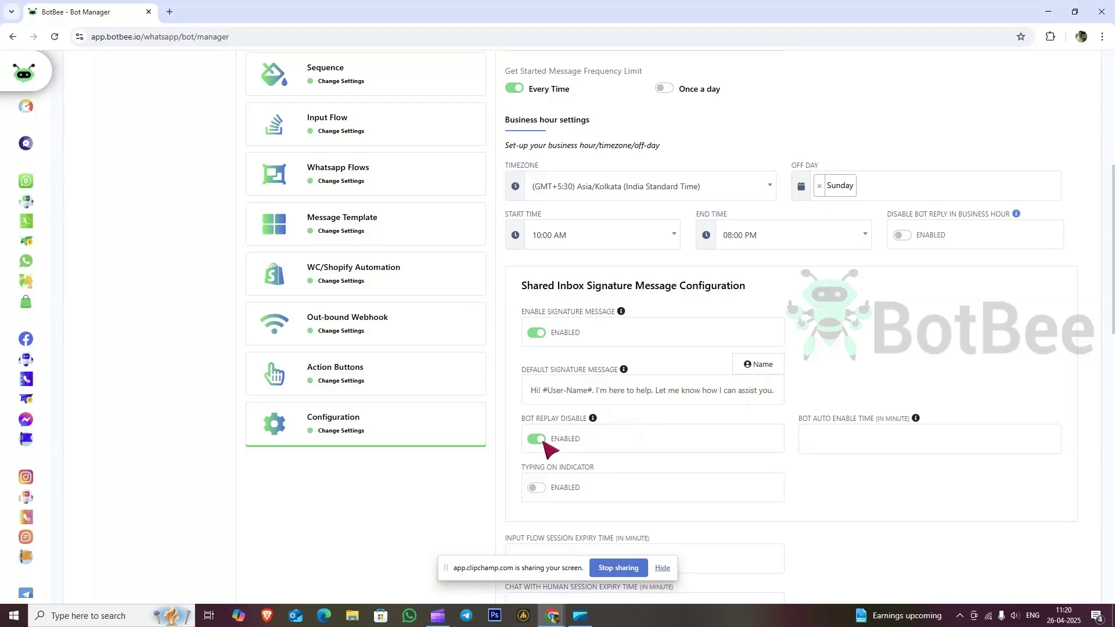
# Step: Set Bot Auto Enable Time from 10 to 5 minutes and save the settings
pyautogui.press('Tab')
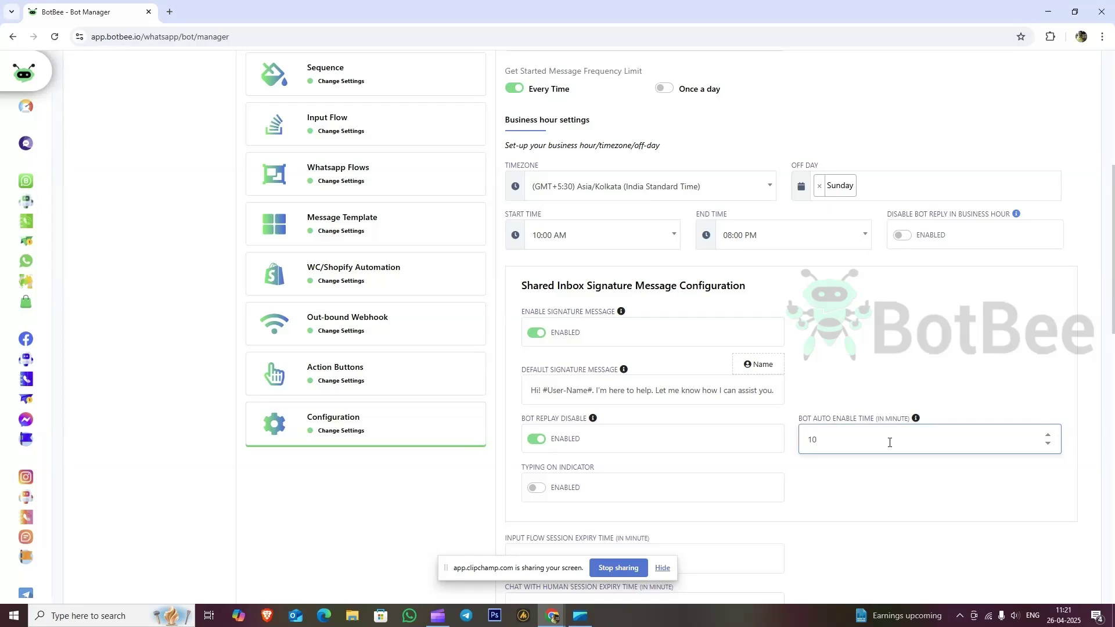
pyautogui.press('BackSpace')
pyautogui.press('BackSpace')
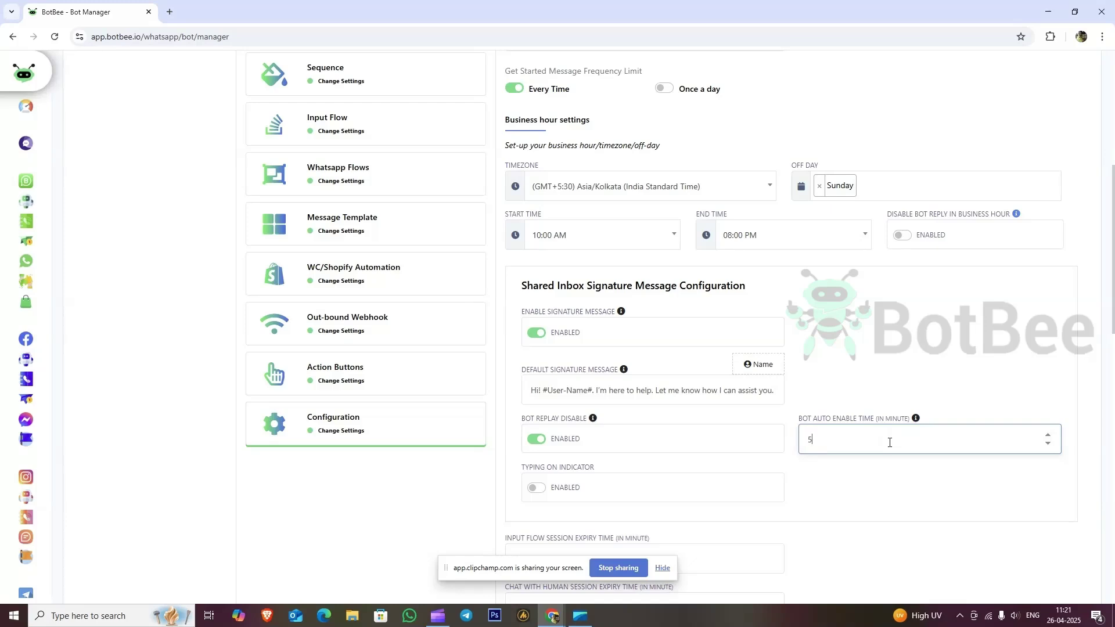
pyautogui.click(858, 479)
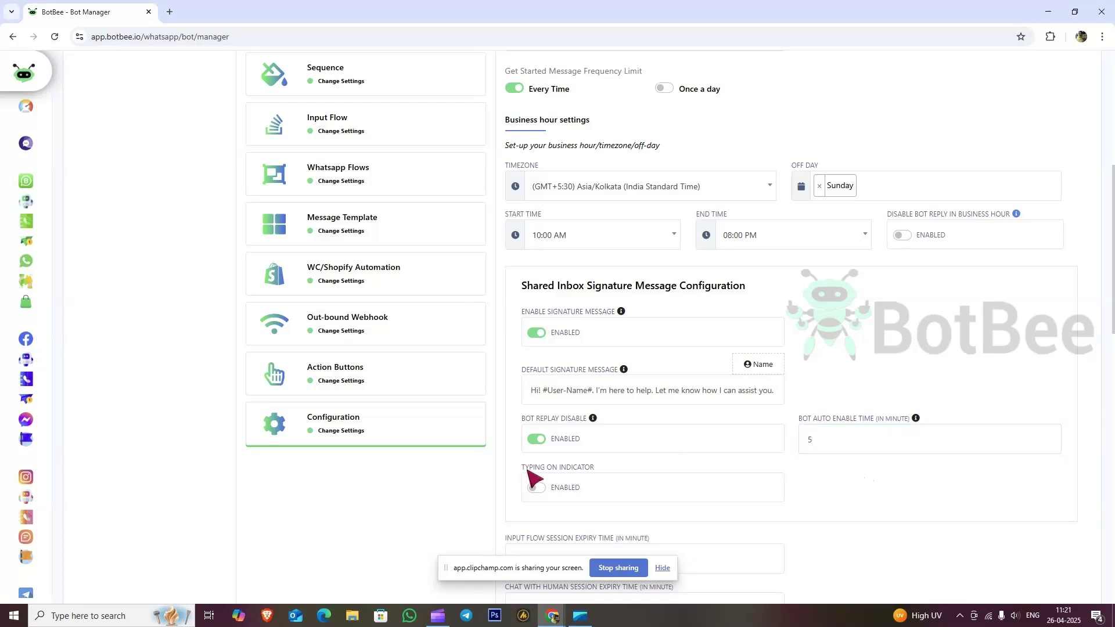
pyautogui.scroll(-10, 586, 468)
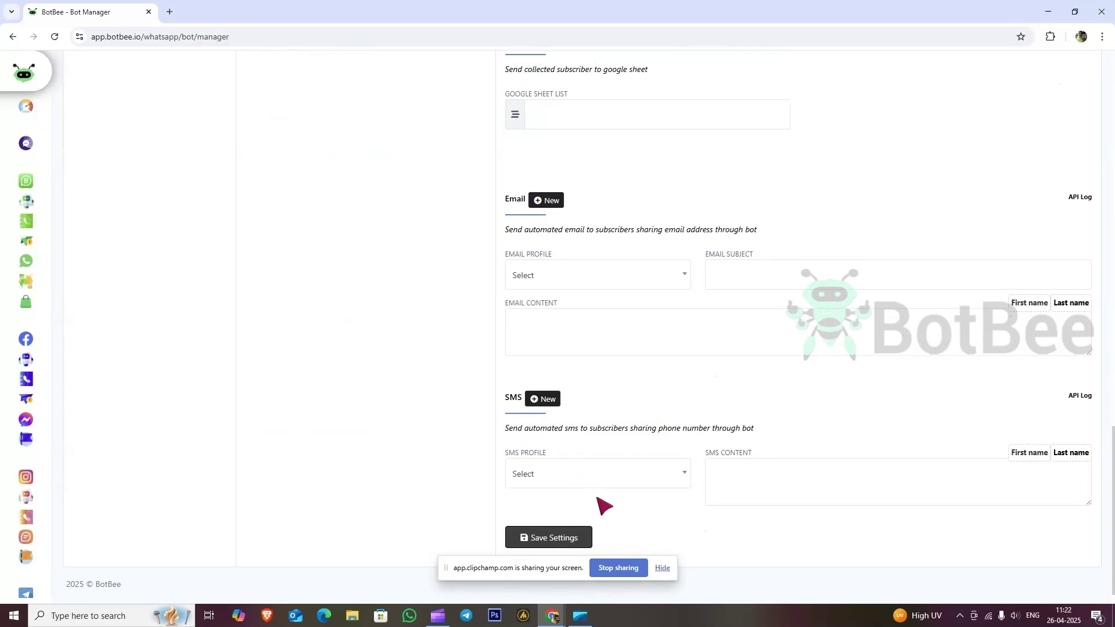
pyautogui.click(552, 537)
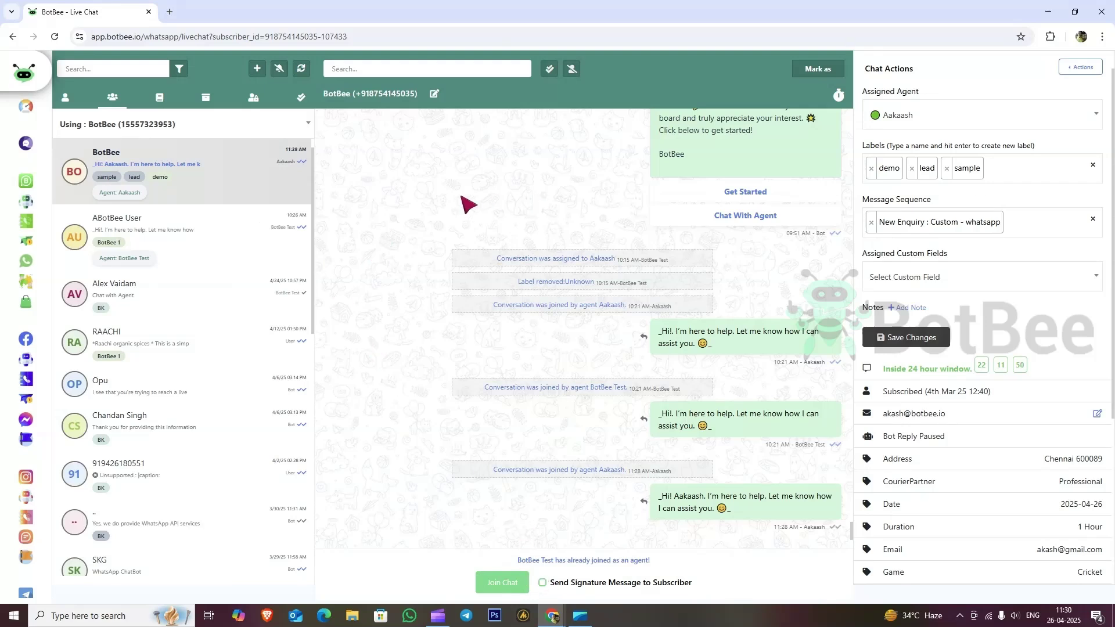
# Step: Clear the earlier agent-joined notice and check the subscriber's chat window
pyautogui.moveTo(494, 469); pyautogui.dragTo(624, 473)
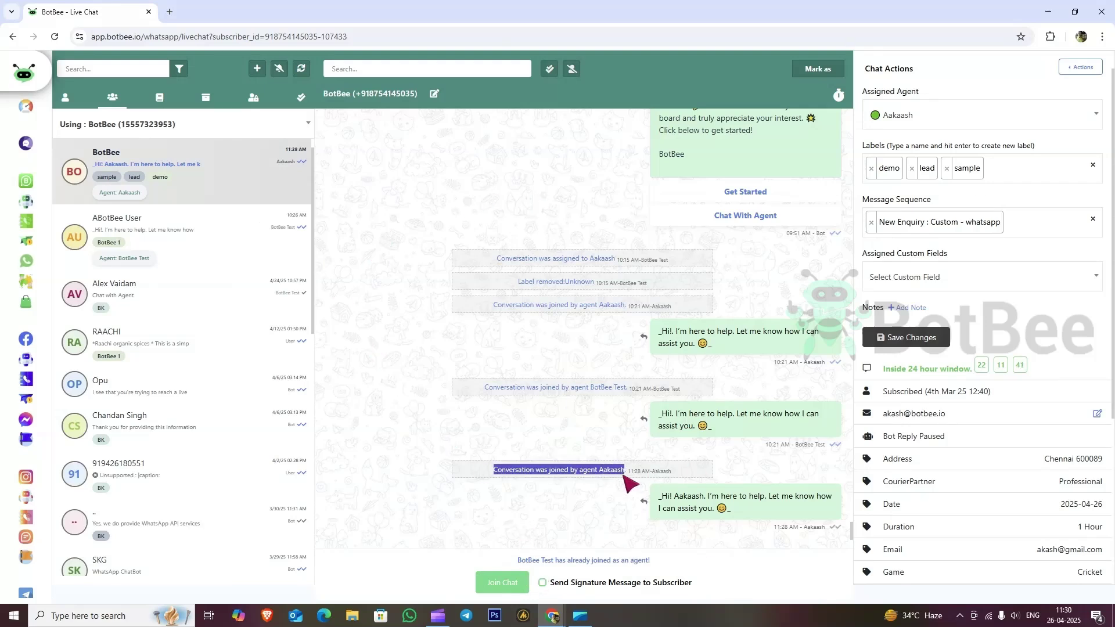
pyautogui.click(607, 529)
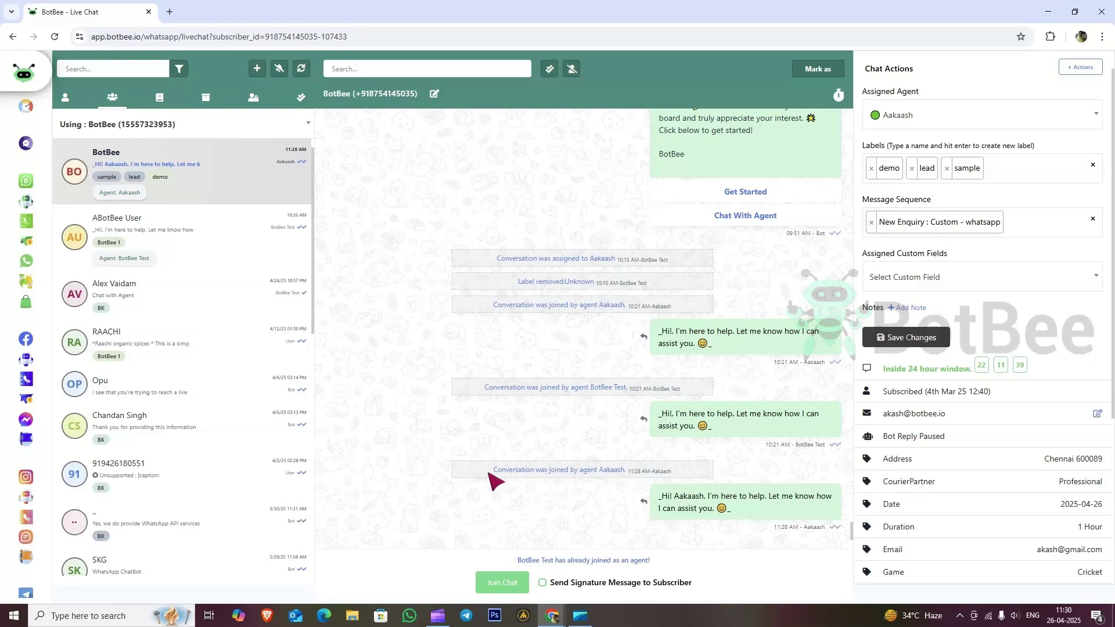
pyautogui.hotkey('alt', 'Tab')
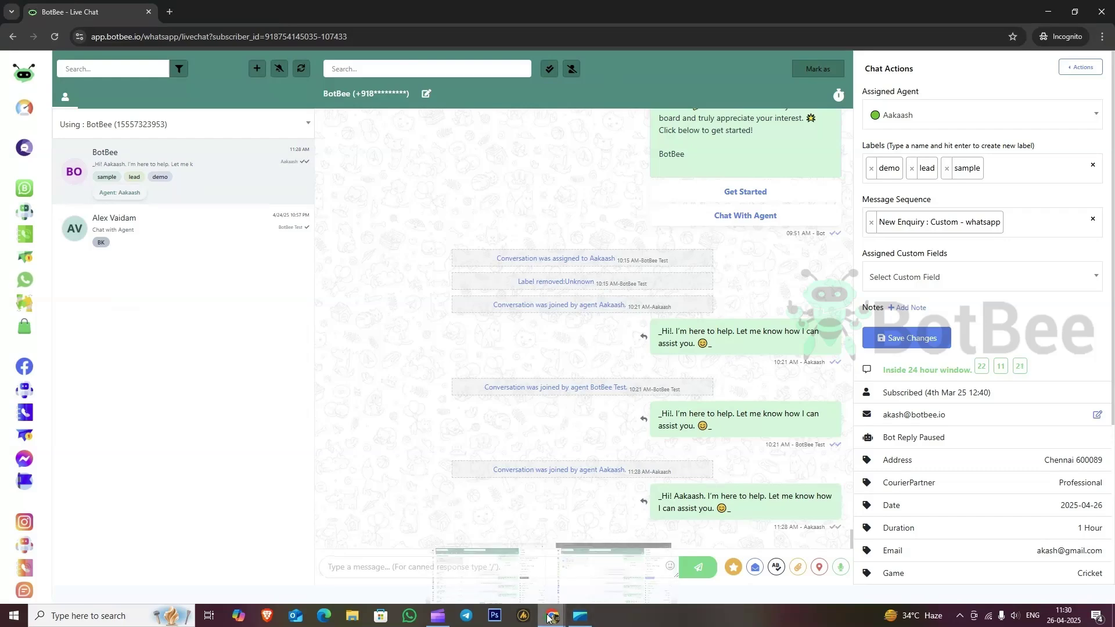
pyautogui.hotkey('alt', 'Tab')
pyautogui.hotkey('alt', 'Tab')
# Step: Join the chat as an agent with Send Signature Message to Subscriber ticked
pyautogui.write('h')
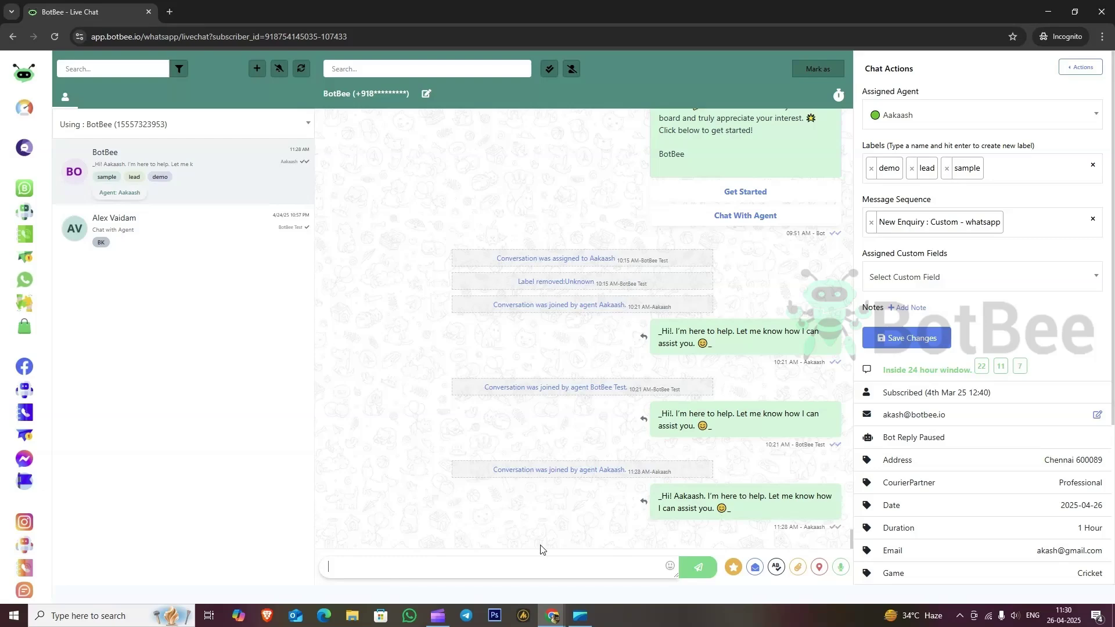
pyautogui.moveTo(553, 615)
pyautogui.click(614, 572)
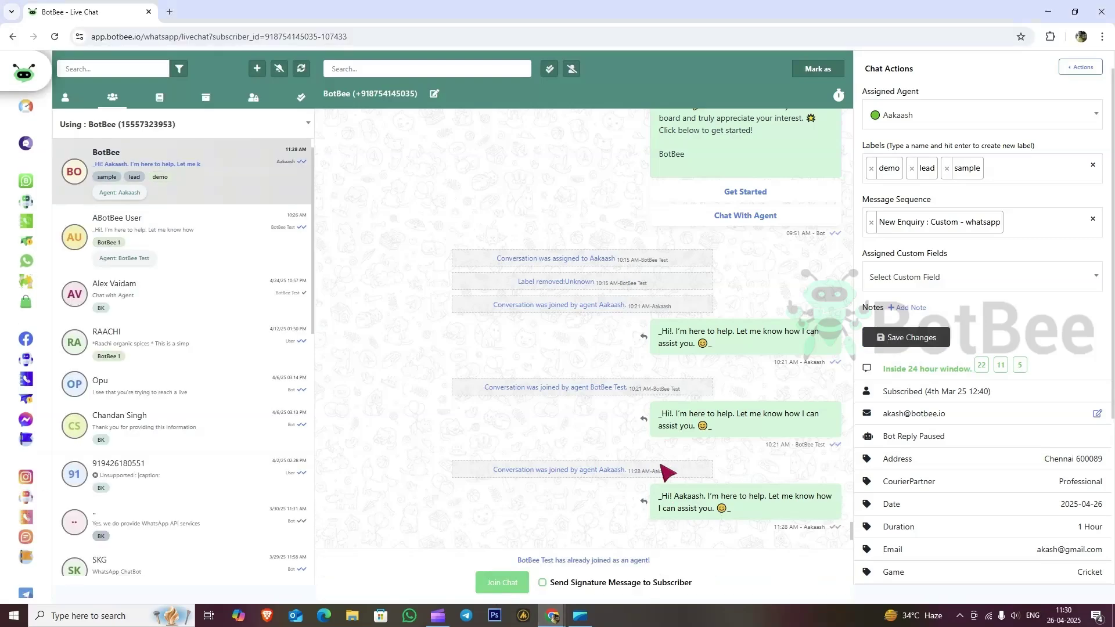
pyautogui.click(542, 582)
pyautogui.click(501, 584)
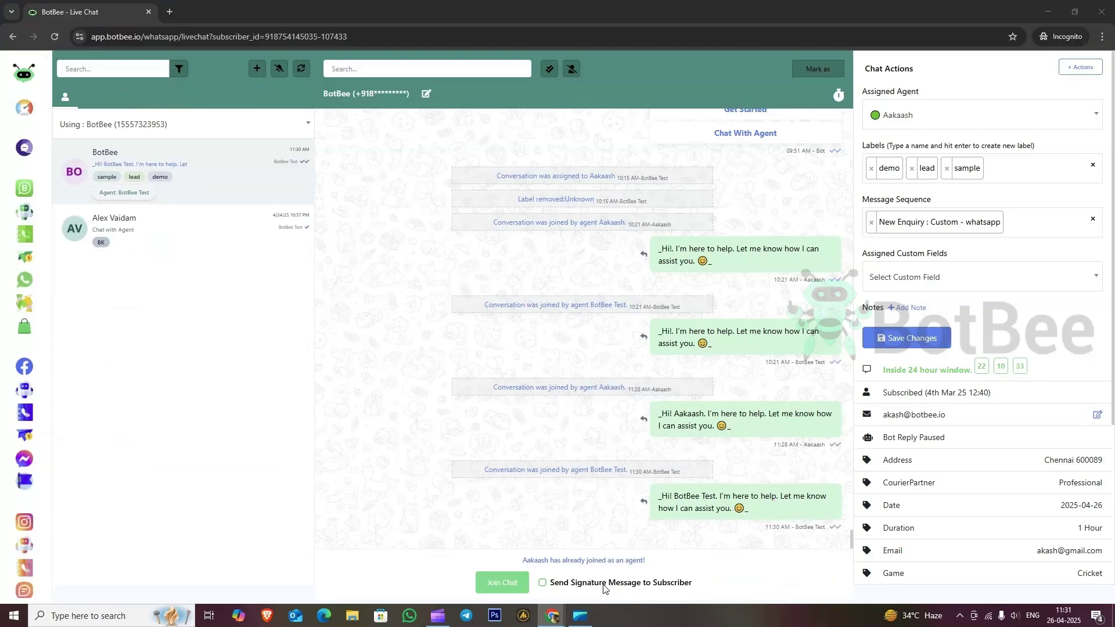
# Step: Send a 'hello' message in the subscriber's chat window
pyautogui.hotkey('alt', 'Tab')
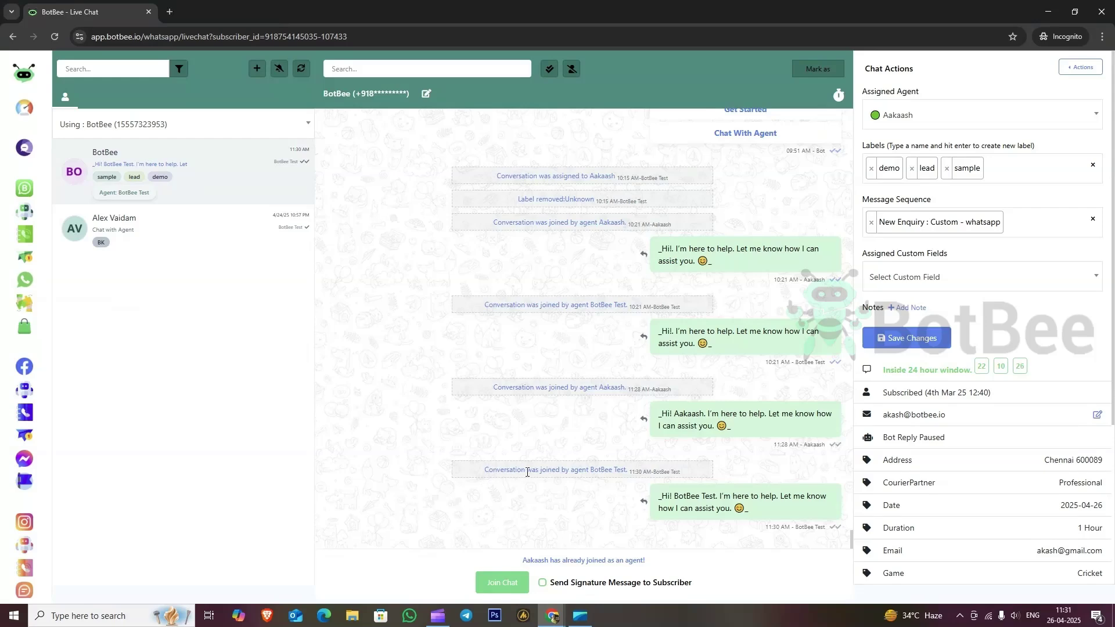
pyautogui.click(551, 614)
pyautogui.click(1072, 68)
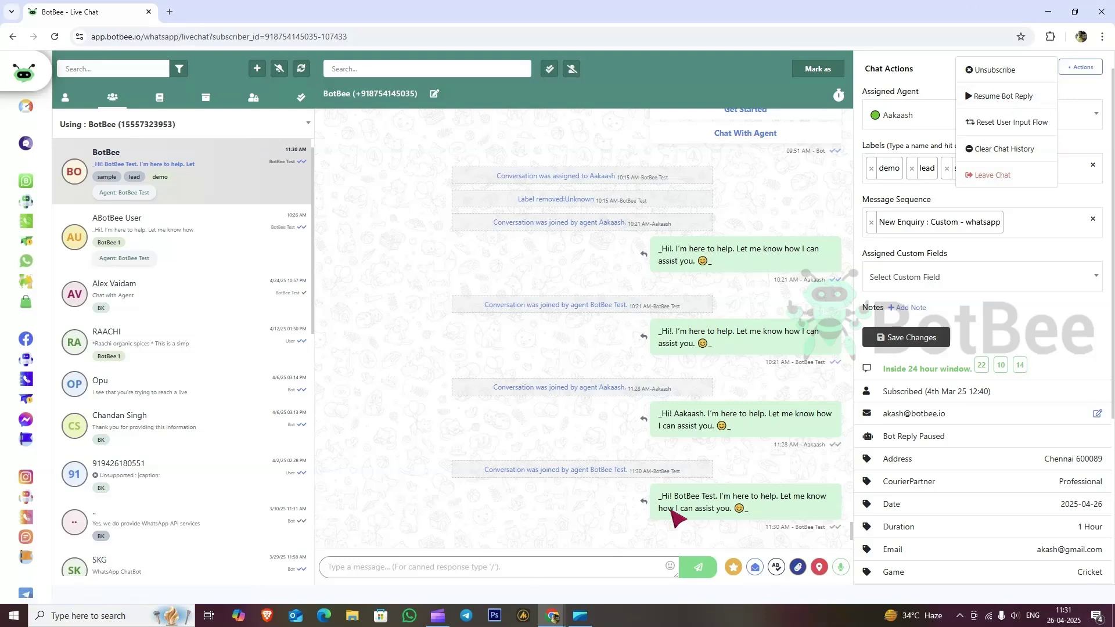
pyautogui.click(530, 566)
pyautogui.write('hello')
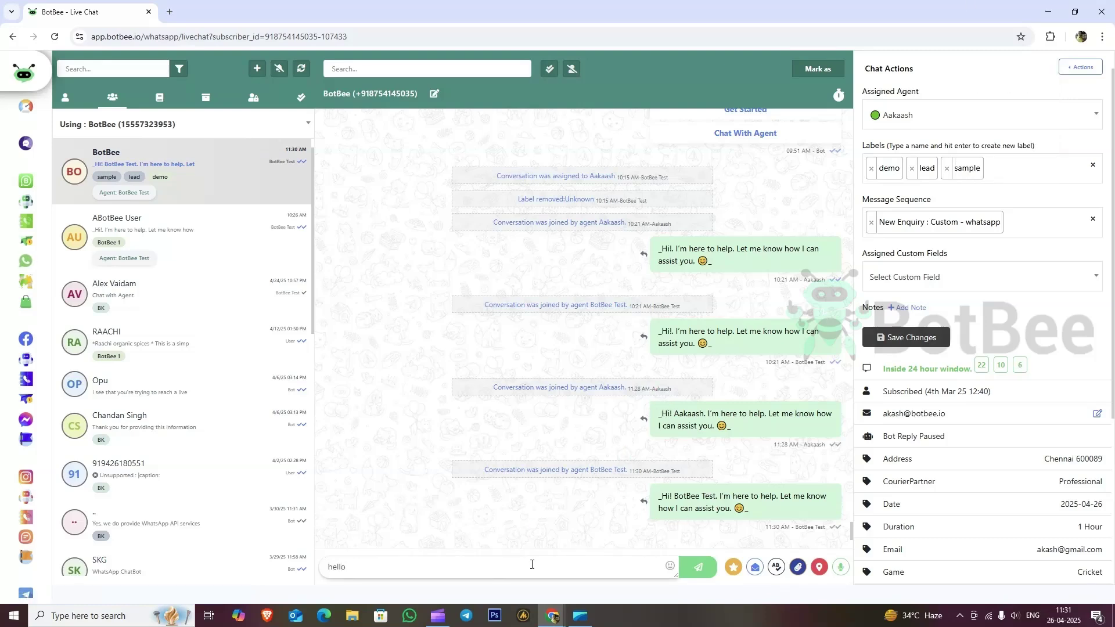
pyautogui.press('Return')
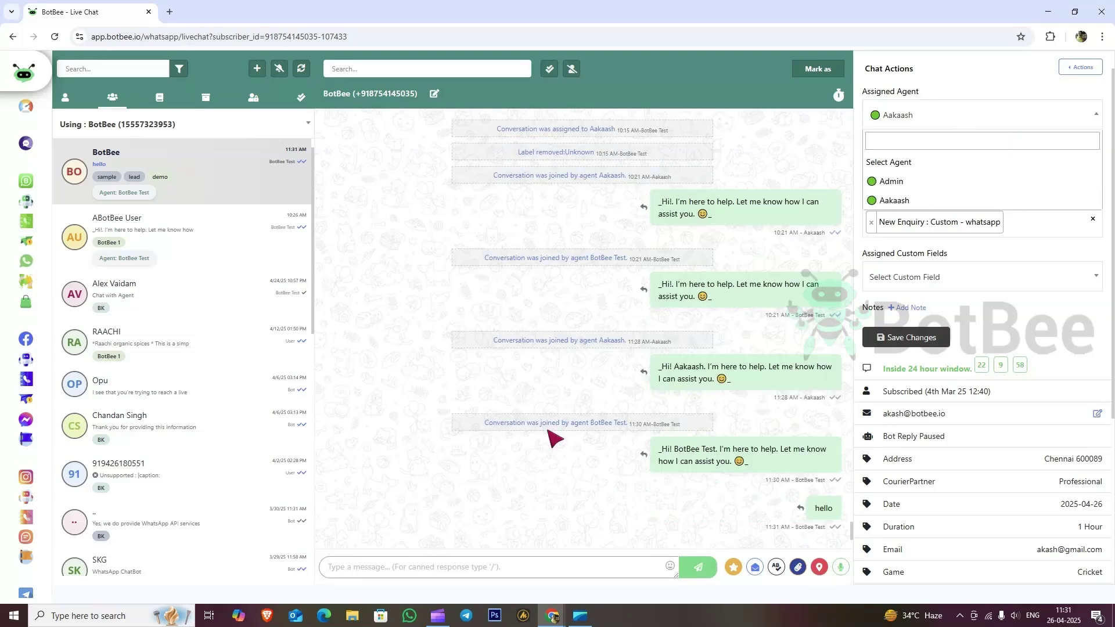
# Step: Back in the agent window, review the BotBee Test greeting, then switch to the Dashboard tab
pyautogui.moveTo(551, 616)
pyautogui.click(487, 566)
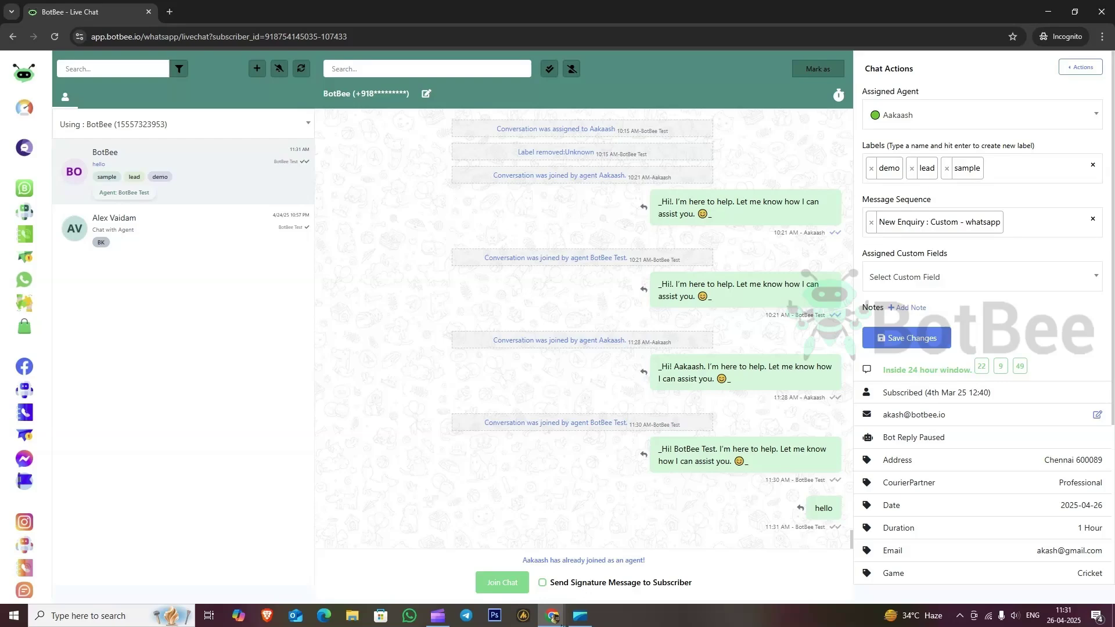
pyautogui.moveTo(552, 616)
pyautogui.click(501, 576)
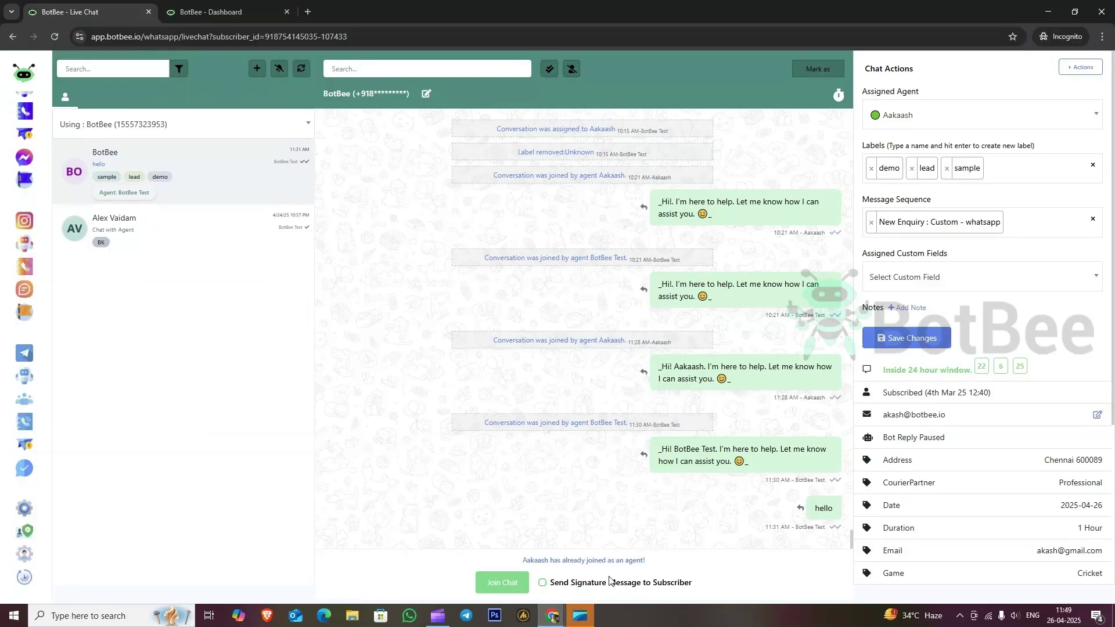
pyautogui.moveTo(659, 449); pyautogui.dragTo(751, 467)
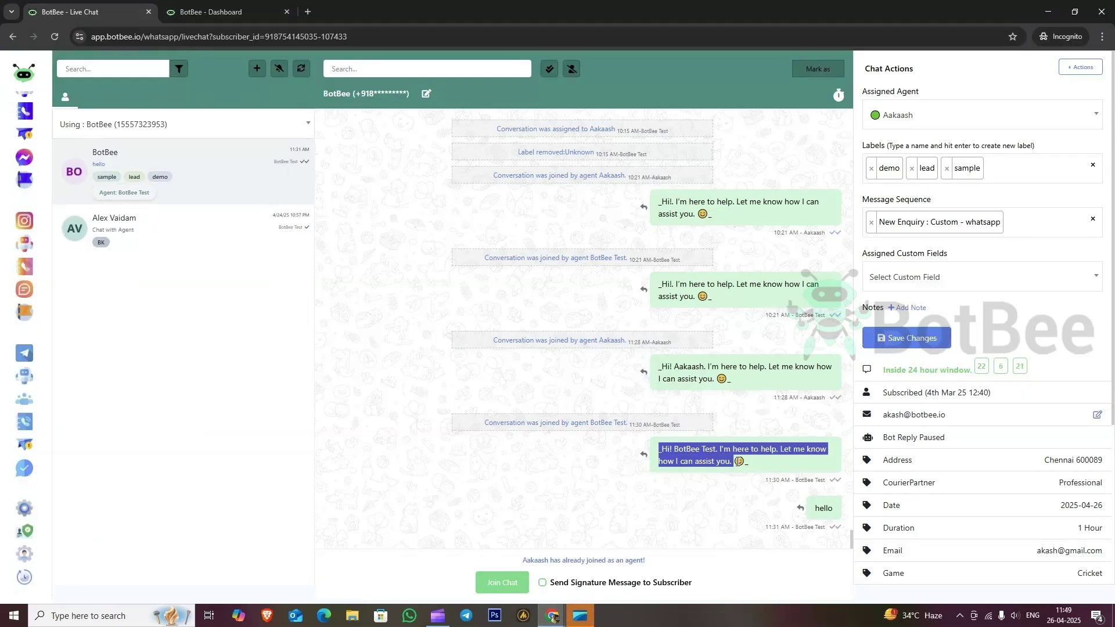
pyautogui.click(767, 468)
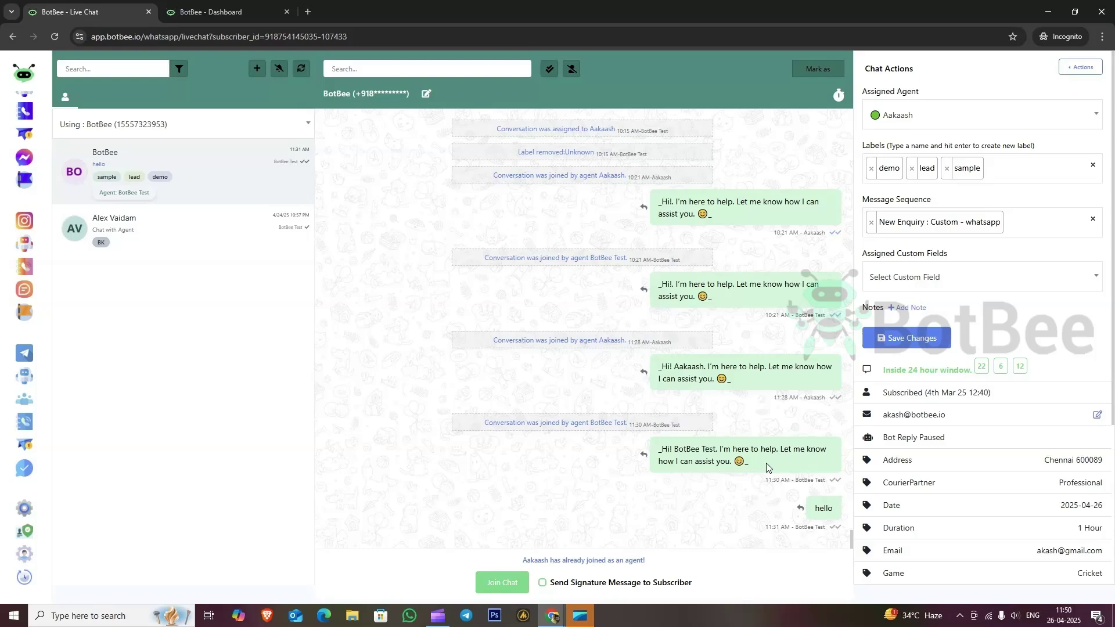
pyautogui.moveTo(663, 446); pyautogui.dragTo(727, 459)
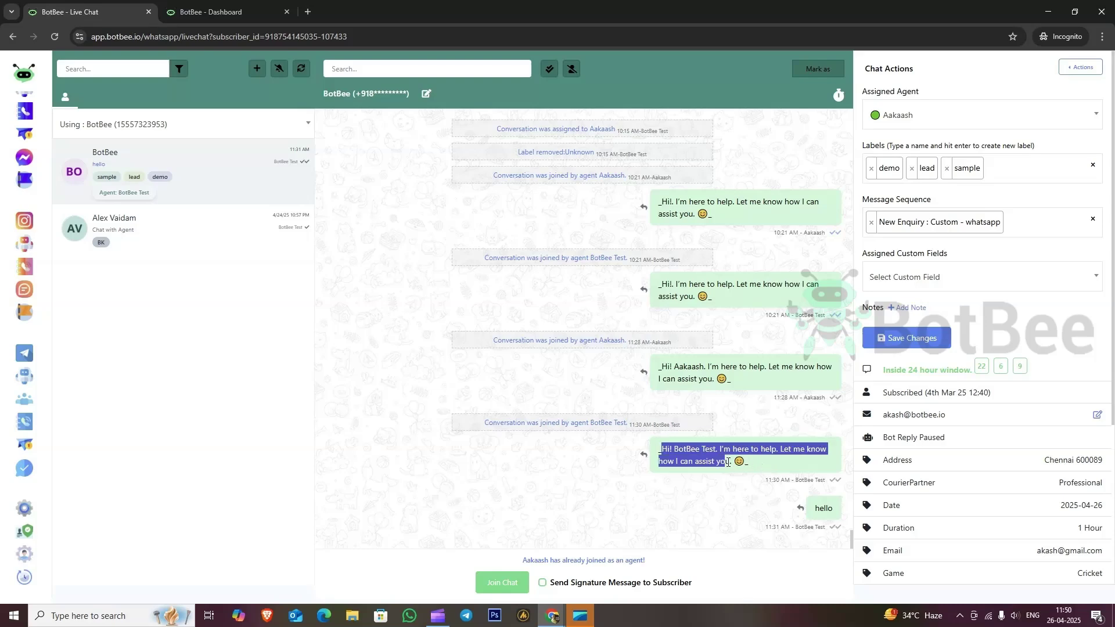
pyautogui.click(772, 466)
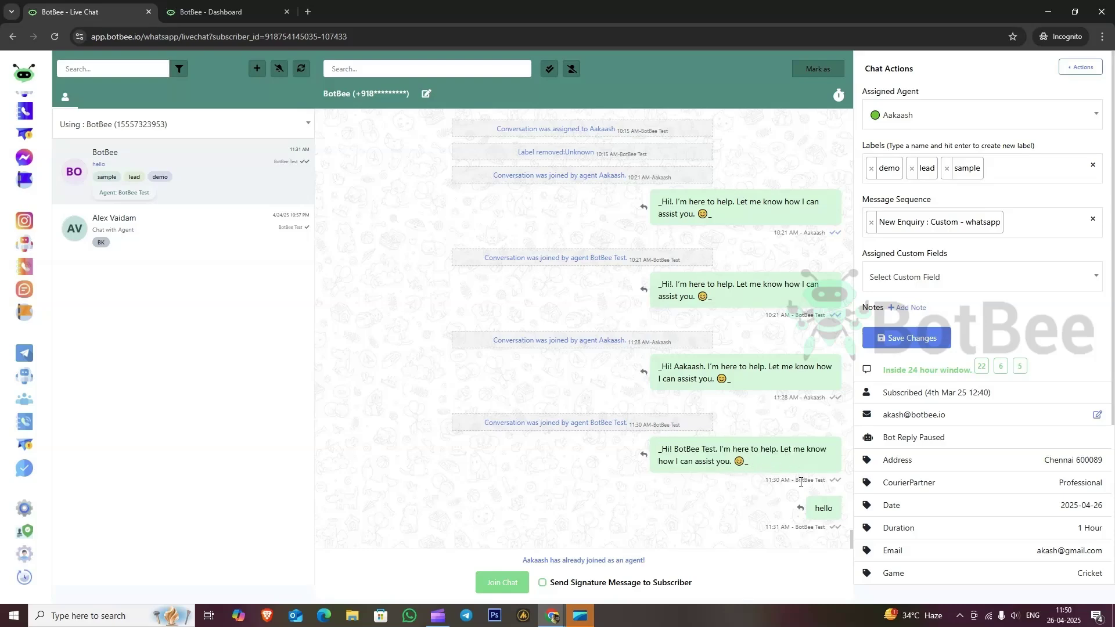
pyautogui.hotkey('ctrl', 'Tab')
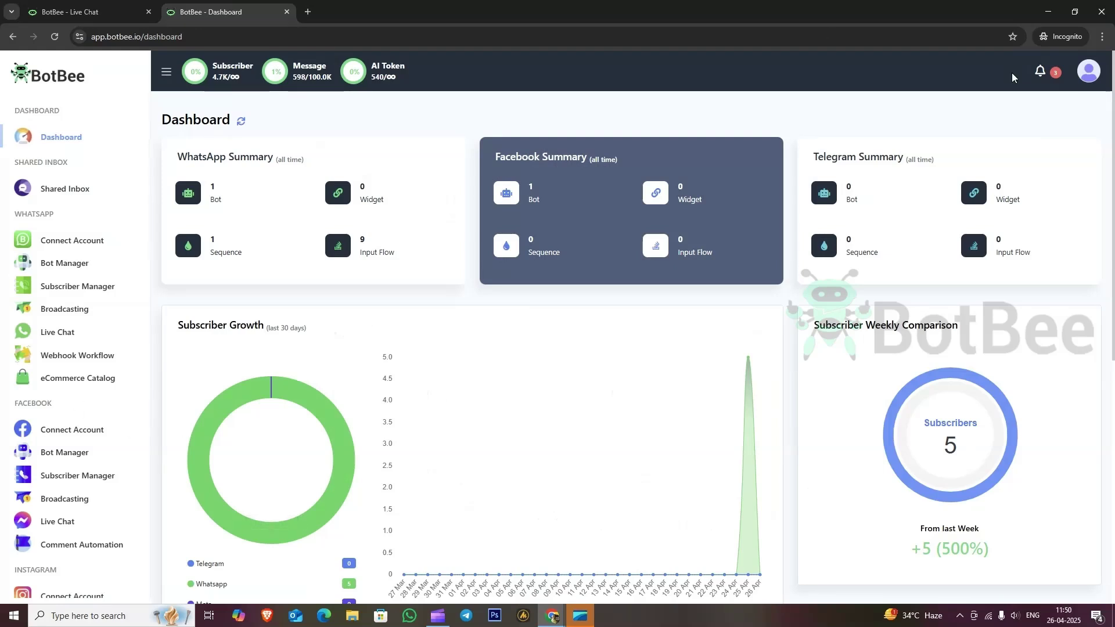
# Step: Save a signature greeting introducing the agent in Account settings, then return to Live Chat
pyautogui.click(1088, 72)
pyautogui.click(1054, 108)
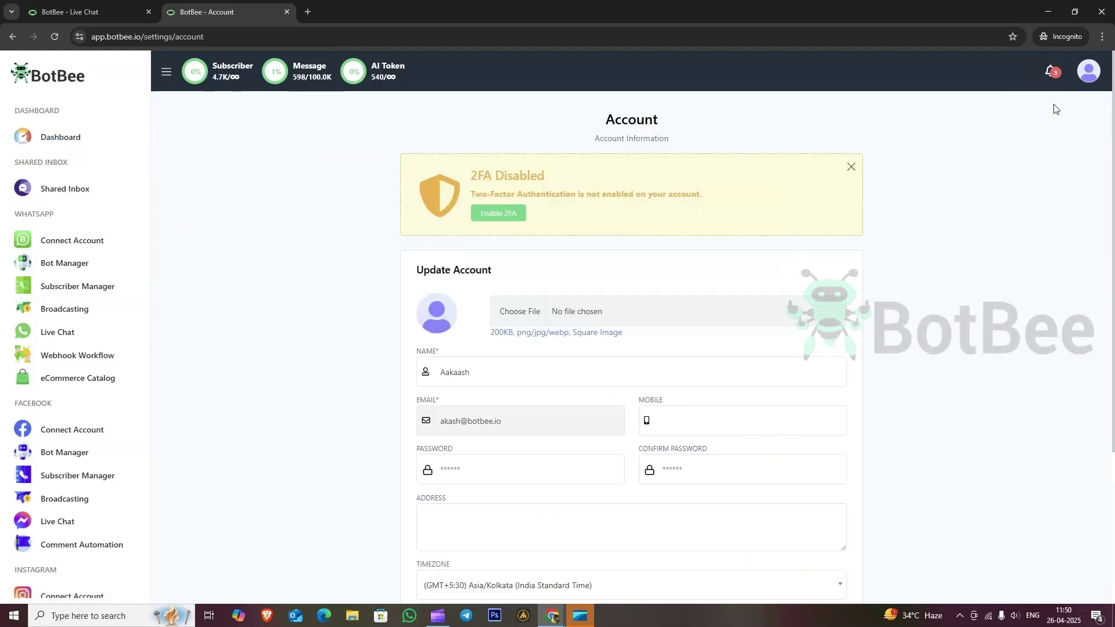
pyautogui.scroll(-4, 634, 386)
pyautogui.moveTo(426, 454)
pyautogui.mouseDown()
pyautogui.moveTo(490, 455)
pyautogui.moveTo(500, 472)
pyautogui.mouseUp()
pyautogui.click(500, 475)
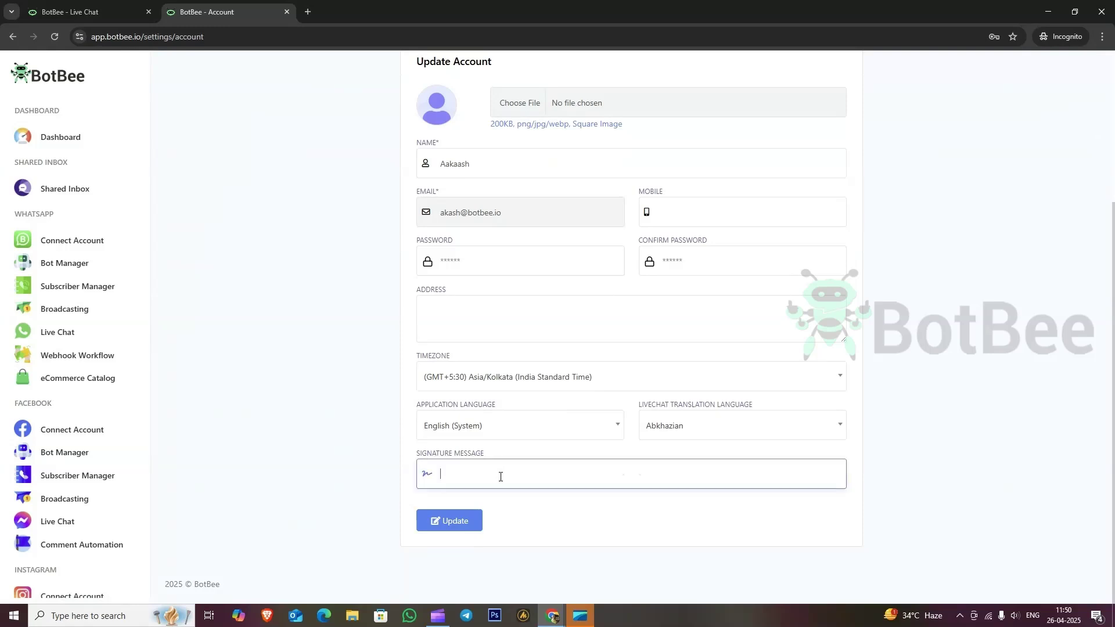
pyautogui.write('Hi Im Akash How may i help you')
pyautogui.click(458, 521)
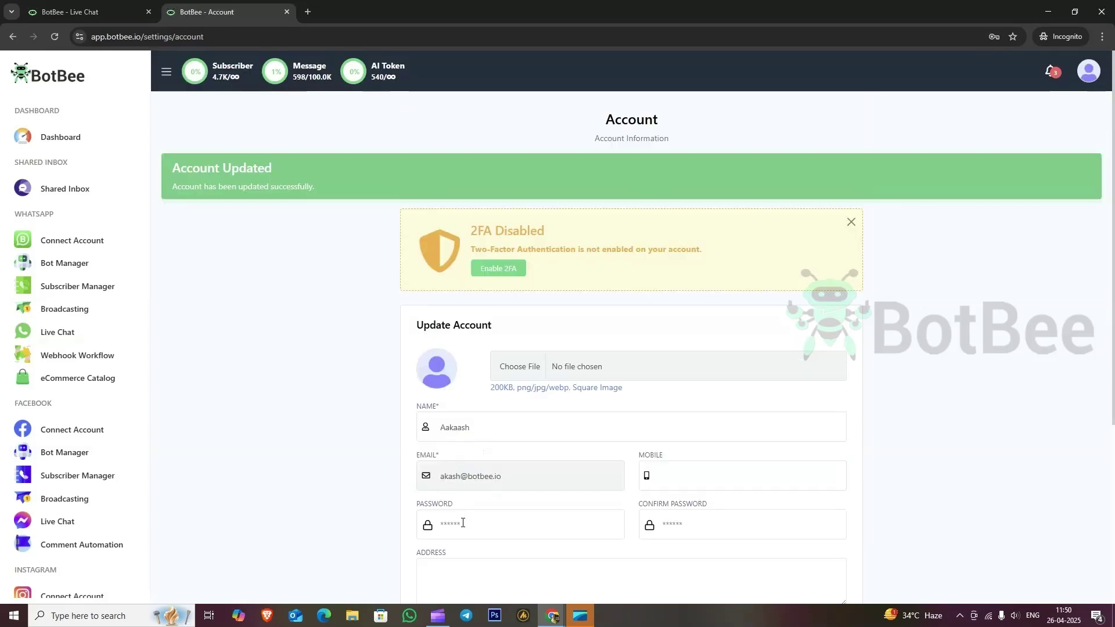
pyautogui.click(109, 4)
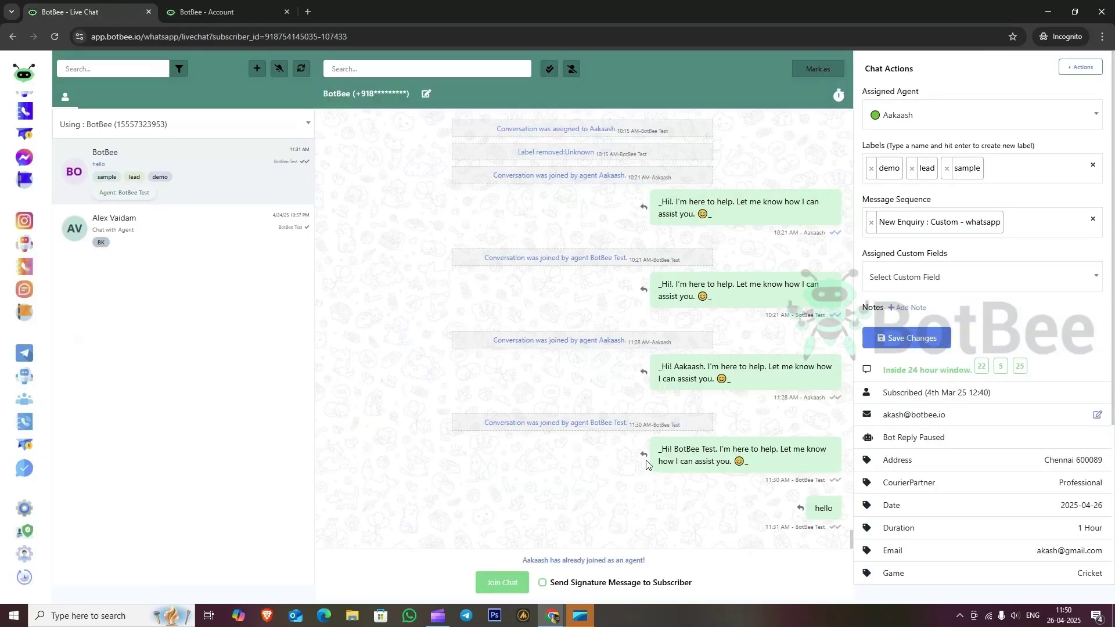
# Step: Join the BotBee chat to send the agent's personal signature greeting, then open Dashboard
pyautogui.moveTo(662, 447); pyautogui.dragTo(754, 471)
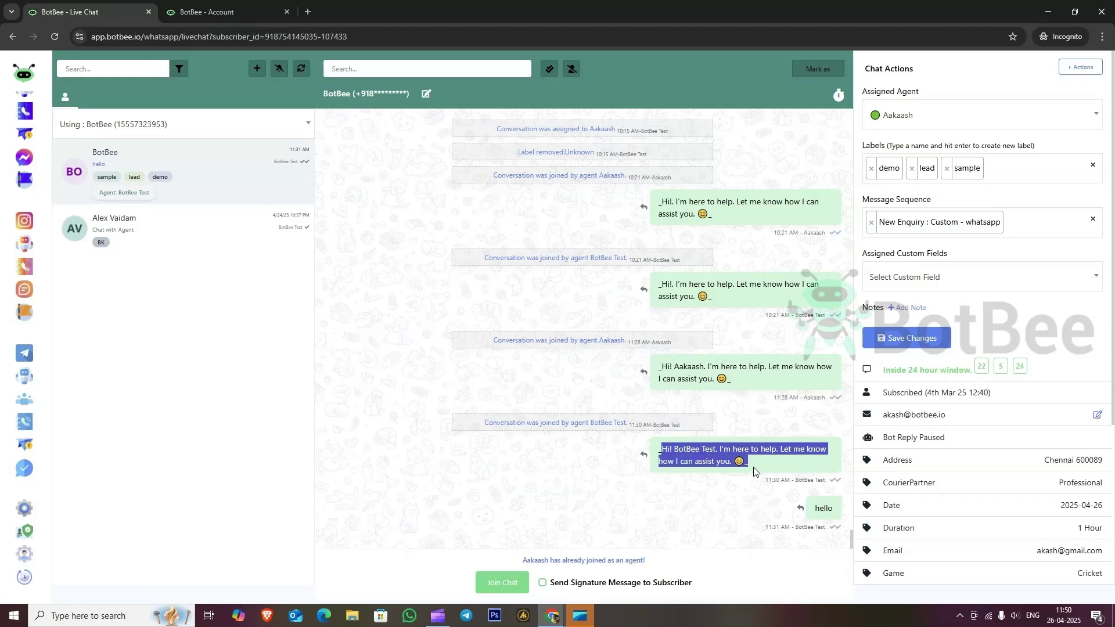
pyautogui.moveTo(660, 367); pyautogui.dragTo(713, 380)
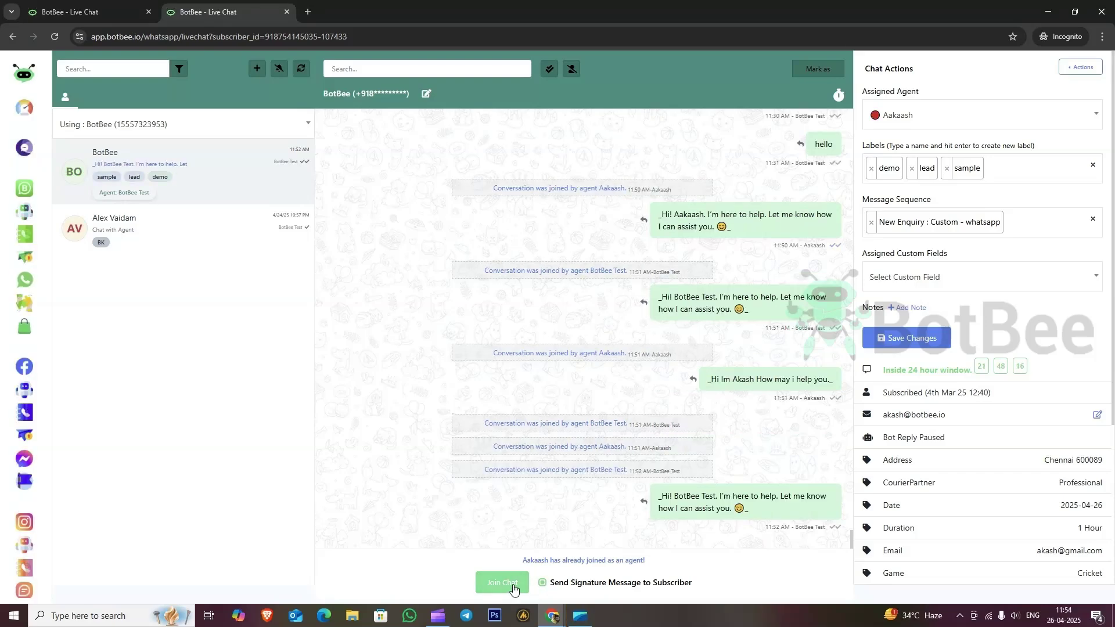
pyautogui.click(513, 584)
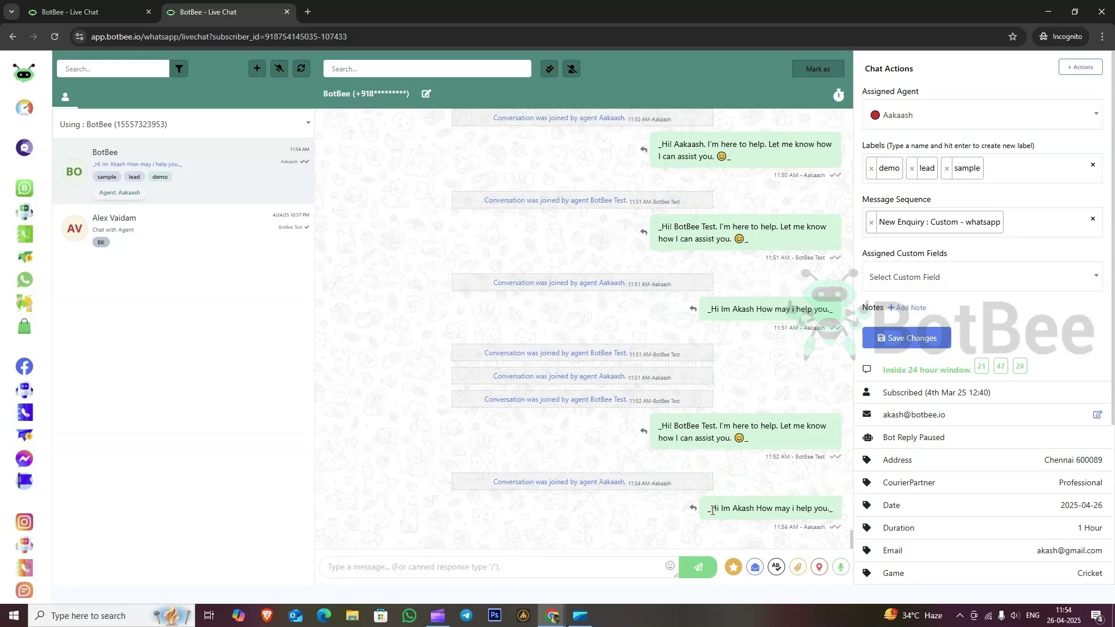
pyautogui.click(22, 110)
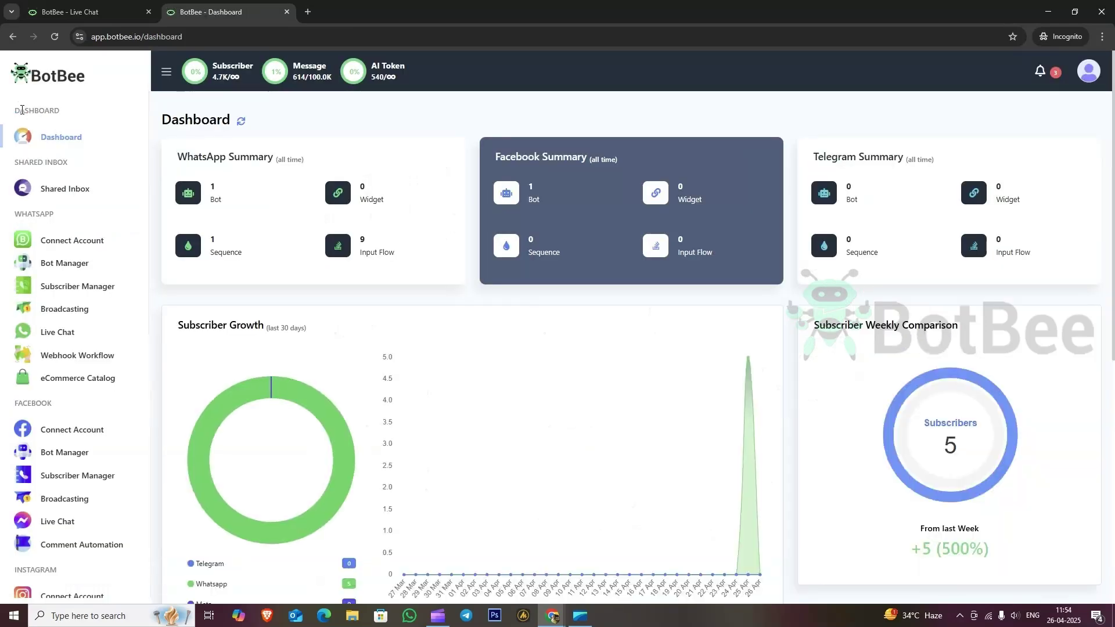